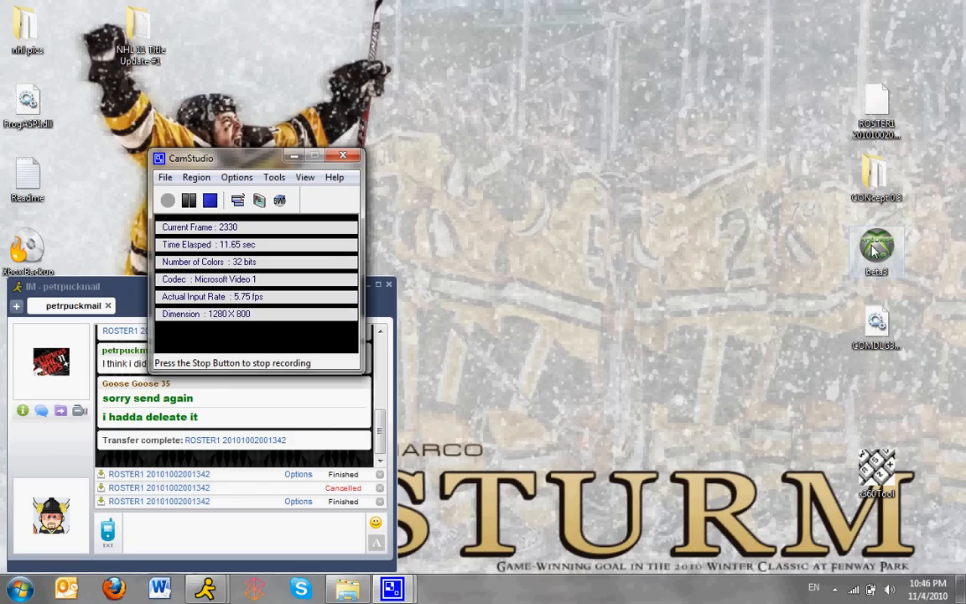
- Launch the beta3 program from its desktop icon, raising the unverified-publisher warning
{"action": "double_click", "coordinate": [876, 249]}
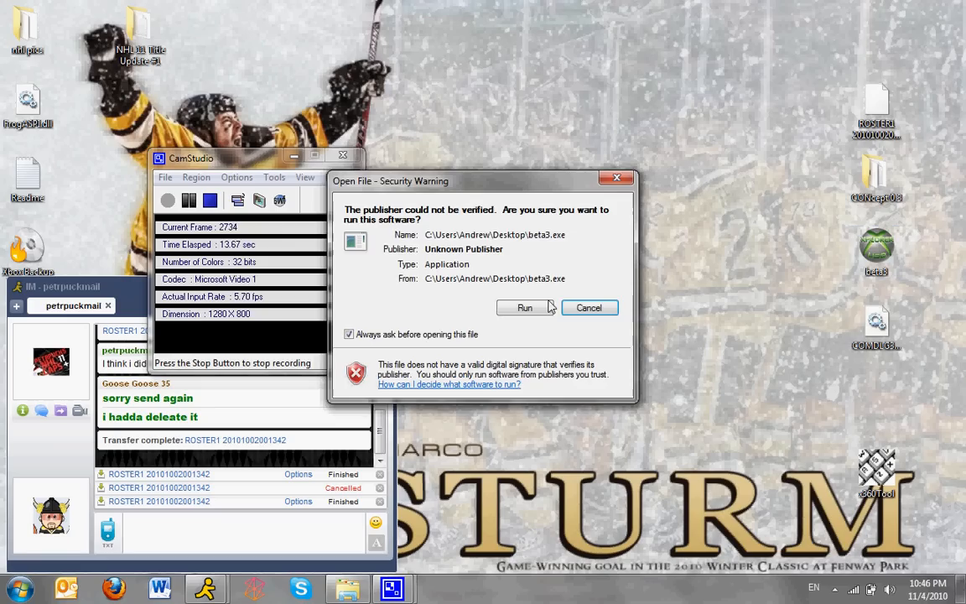
- Run the unverified program and open the connected Xbox drive, expanding its Data Partition
{"action": "left_click", "coordinate": [524, 309]}
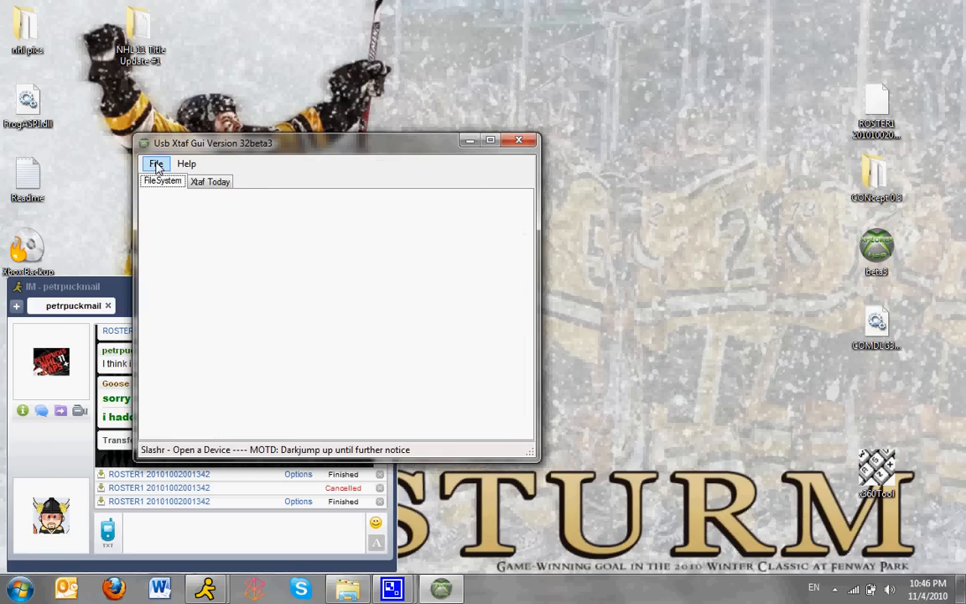
{"action": "left_click", "coordinate": [158, 165]}
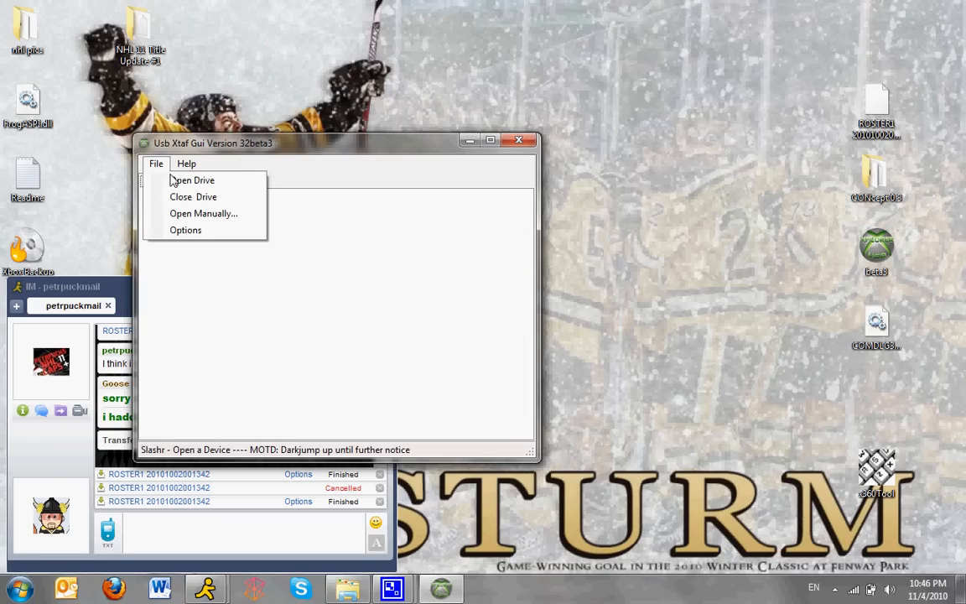
{"action": "left_click", "coordinate": [174, 182]}
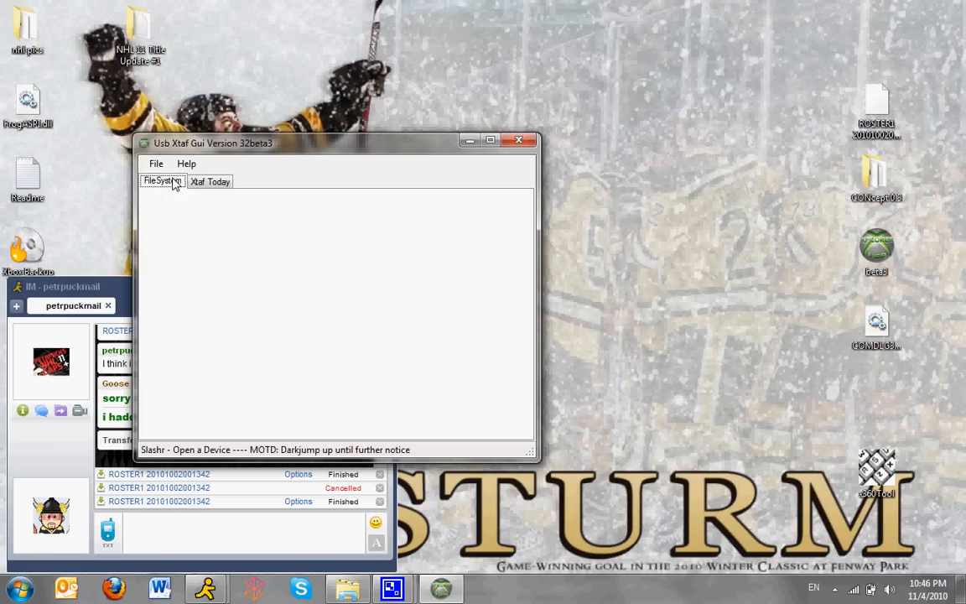
{"action": "left_click", "coordinate": [153, 212]}
{"action": "left_click", "coordinate": [200, 211]}
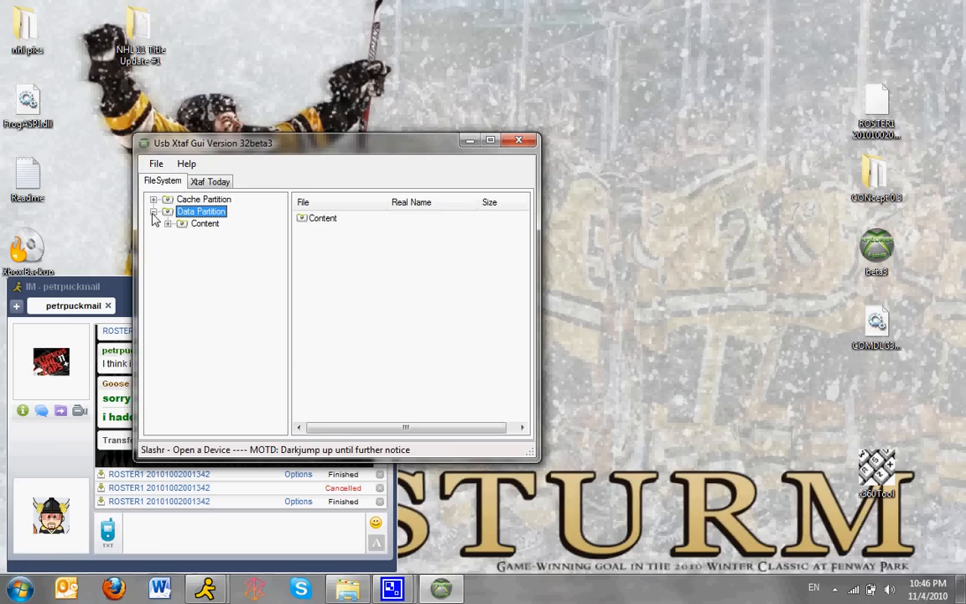
- Browse Content > E0000119FA79CFED > 454108FD > 00000001 and select the ROSTER1 file
{"action": "left_click", "coordinate": [169, 225]}
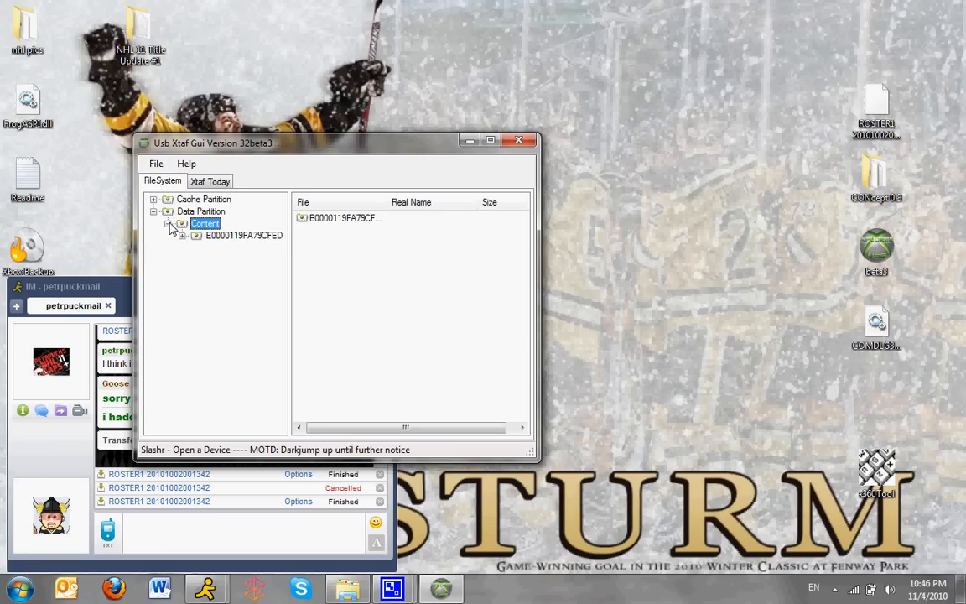
{"action": "left_click", "coordinate": [183, 236]}
{"action": "left_click", "coordinate": [243, 236]}
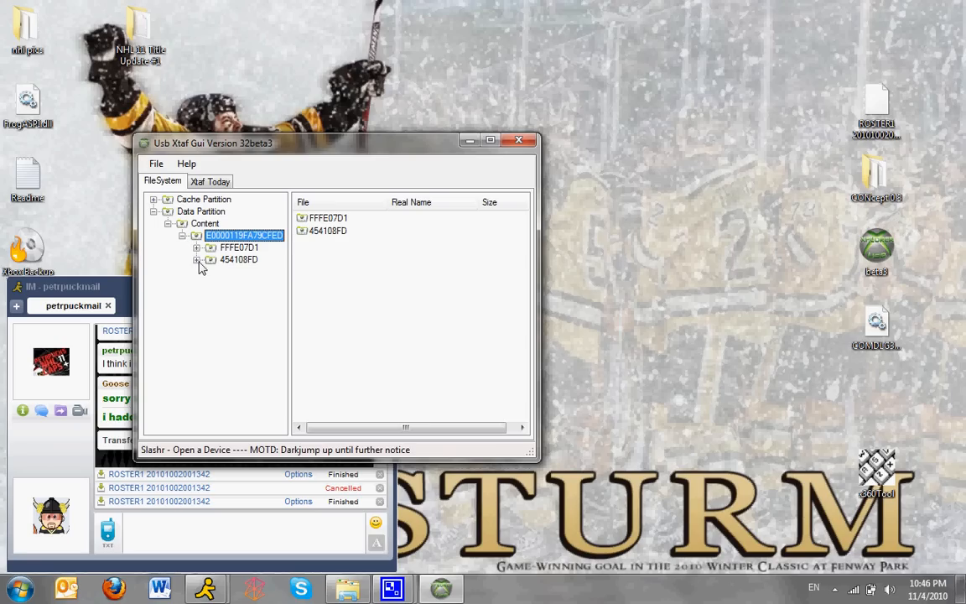
{"action": "left_click", "coordinate": [197, 260]}
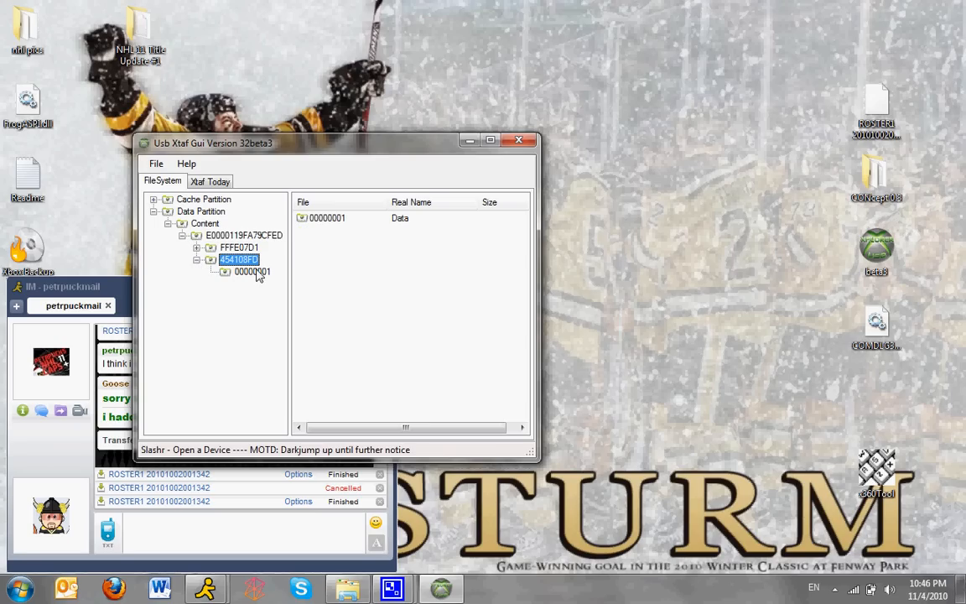
{"action": "left_click", "coordinate": [251, 272]}
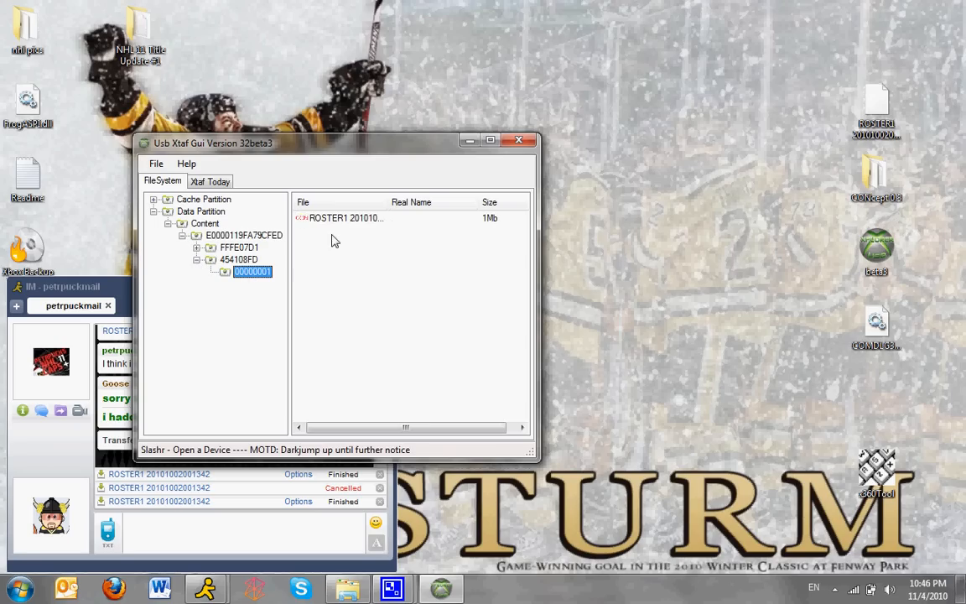
{"action": "left_click", "coordinate": [334, 220]}
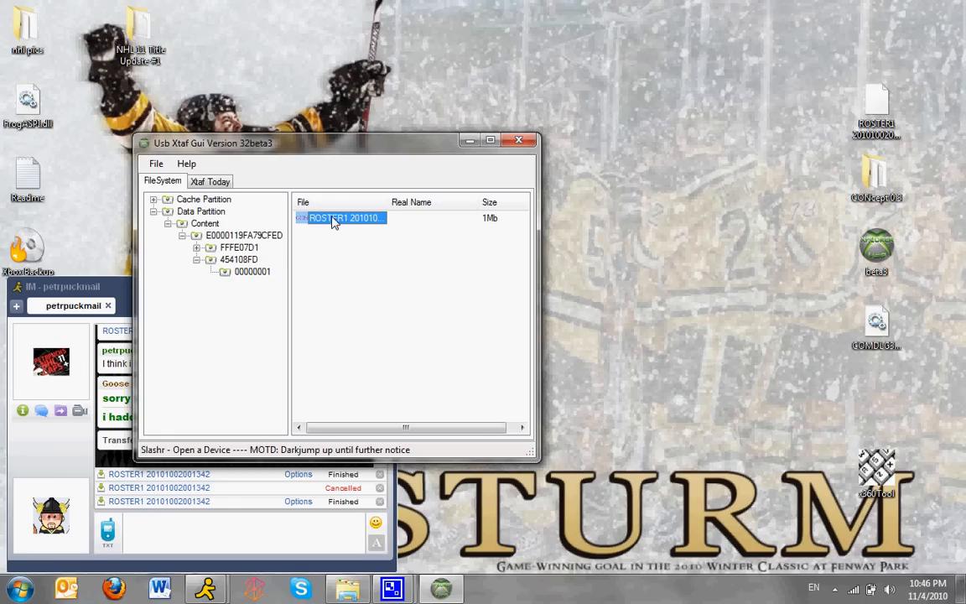
{"action": "left_click", "coordinate": [698, 109]}
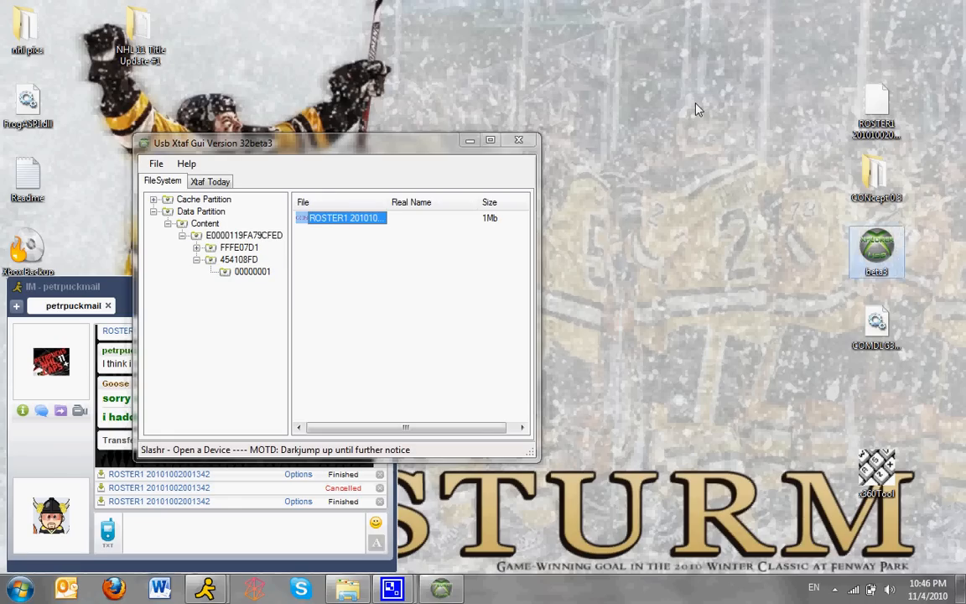
- Start CONcept from the CONcept 0.3 folder and move the Xtaf window to the lower left
{"action": "double_click", "coordinate": [872, 187]}
{"action": "left_click", "coordinate": [440, 179]}
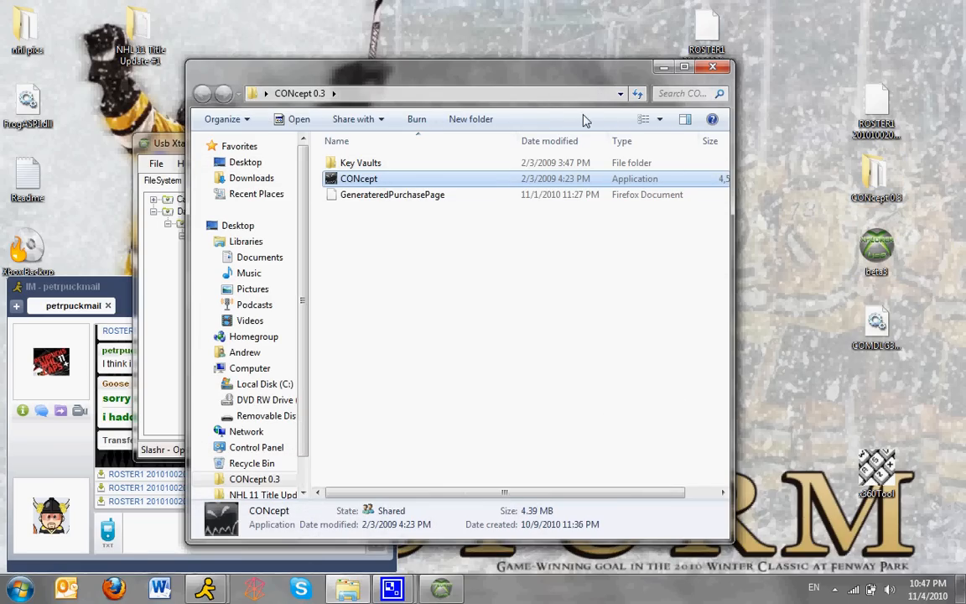
{"action": "left_click", "coordinate": [662, 67]}
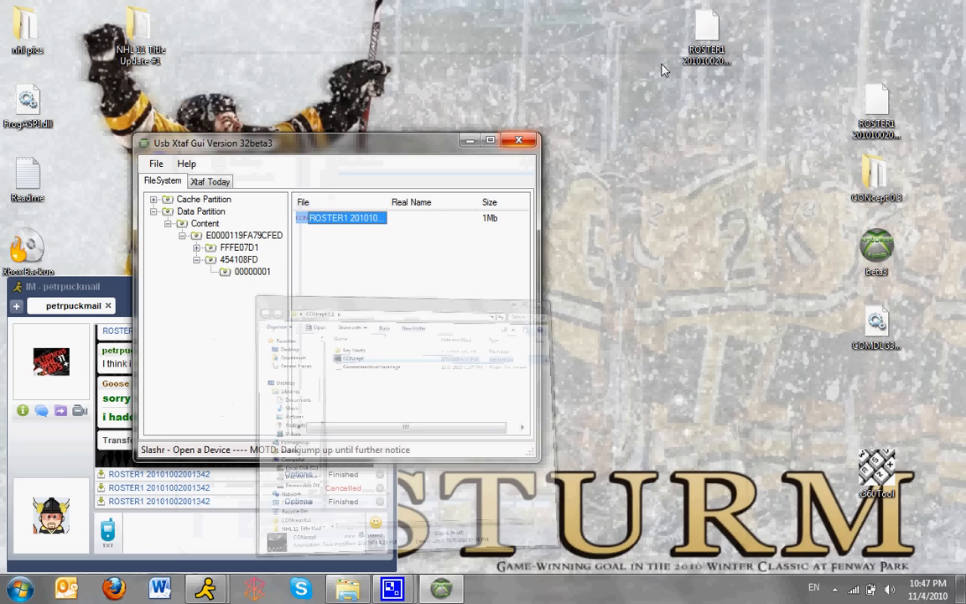
{"action": "left_click_drag", "start_coordinate": [400, 150], "coordinate": [288, 235]}
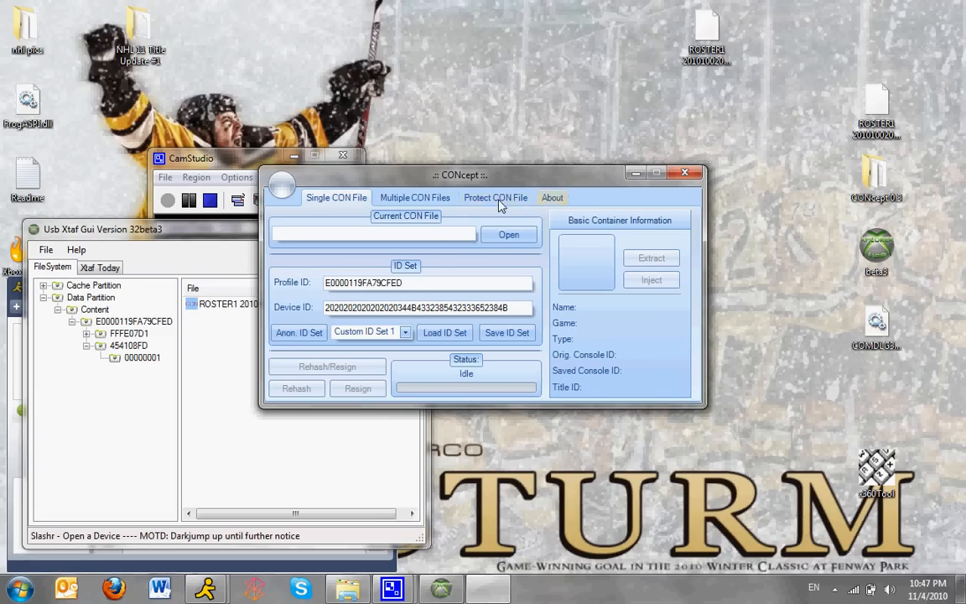
{"action": "left_click", "coordinate": [507, 235]}
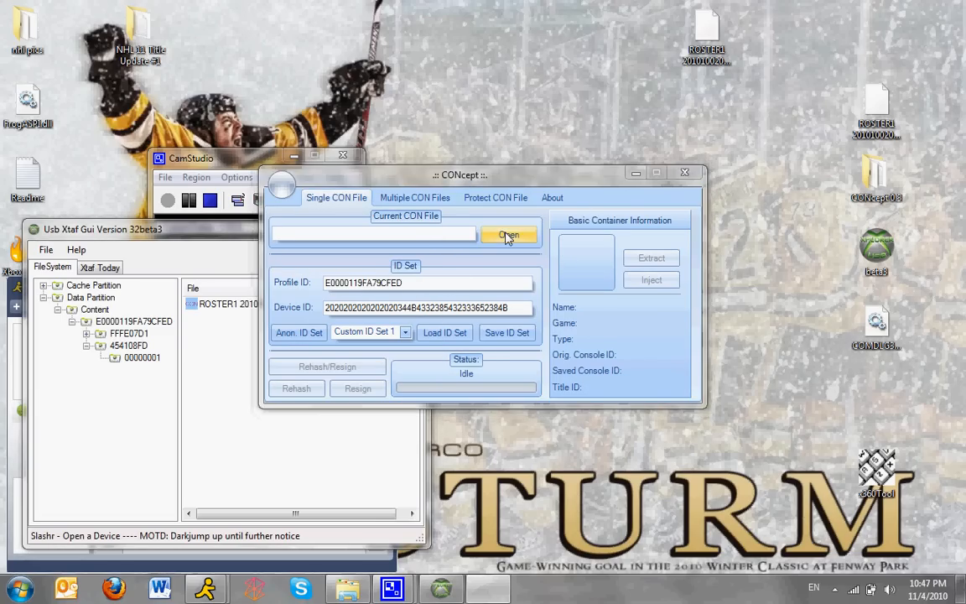
{"action": "left_click_drag", "start_coordinate": [797, 251], "coordinate": [799, 382]}
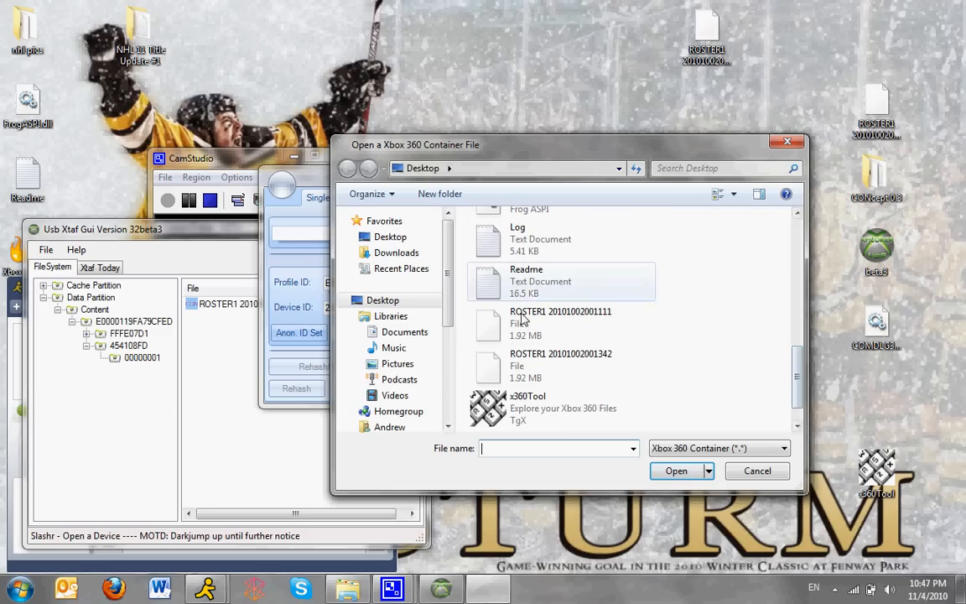
{"action": "left_click", "coordinate": [561, 322]}
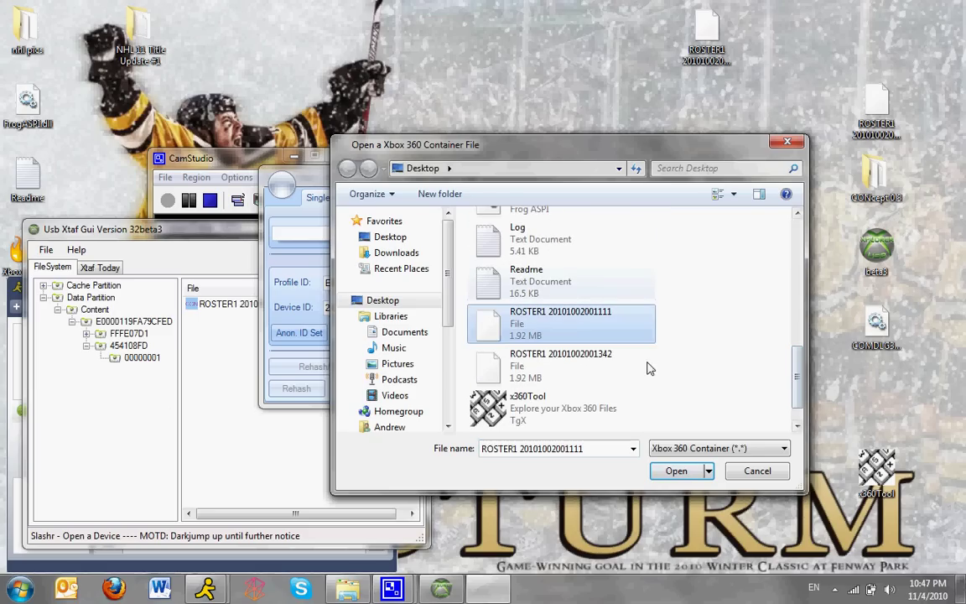
{"action": "left_click", "coordinate": [675, 471]}
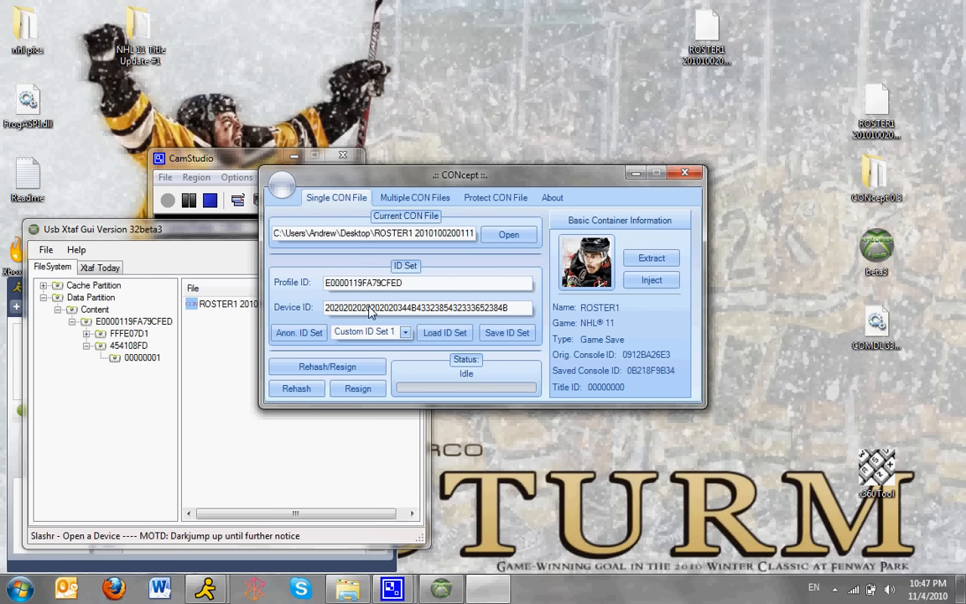
{"action": "left_click", "coordinate": [517, 334]}
{"action": "left_click", "coordinate": [503, 319]}
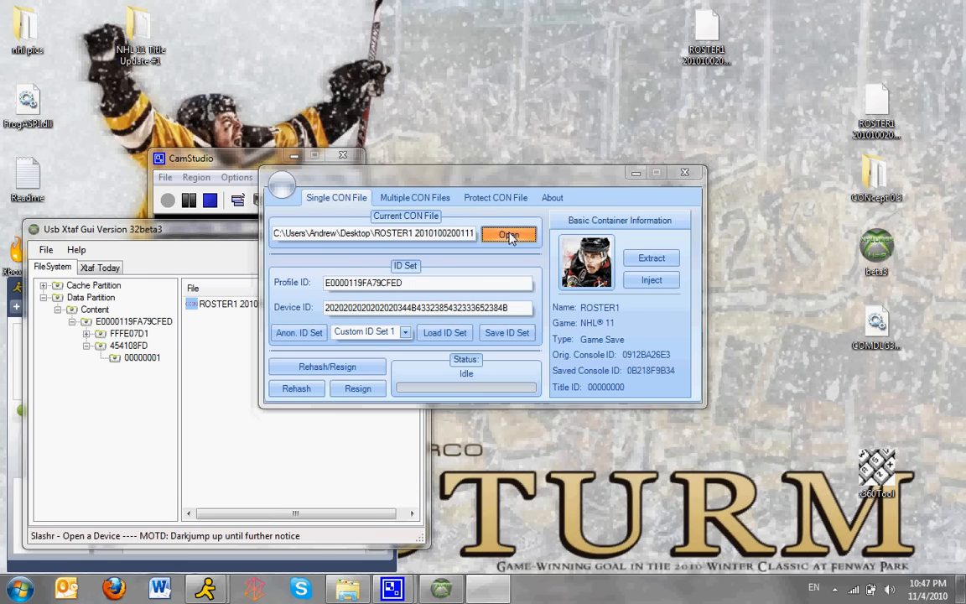
{"action": "left_click", "coordinate": [509, 234]}
{"action": "left_click_drag", "start_coordinate": [796, 226], "coordinate": [798, 369]}
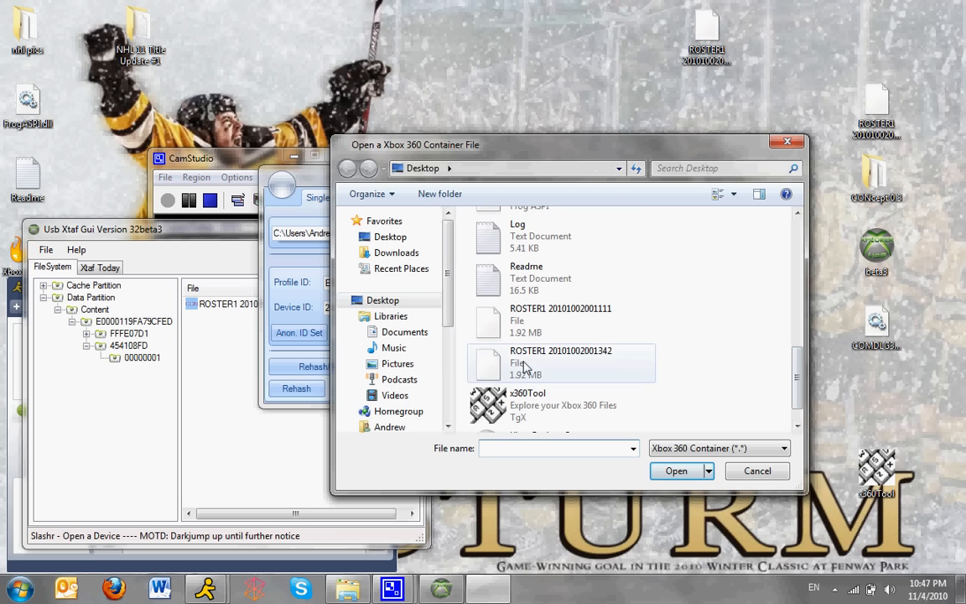
{"action": "left_click", "coordinate": [523, 367]}
{"action": "left_click", "coordinate": [676, 470]}
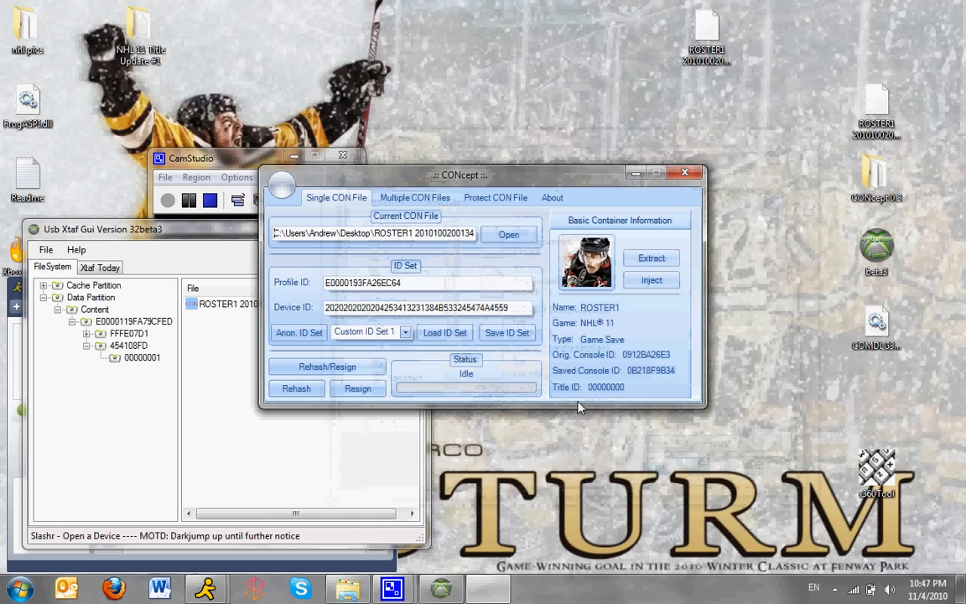
{"action": "left_click", "coordinate": [445, 332]}
{"action": "left_click", "coordinate": [327, 367]}
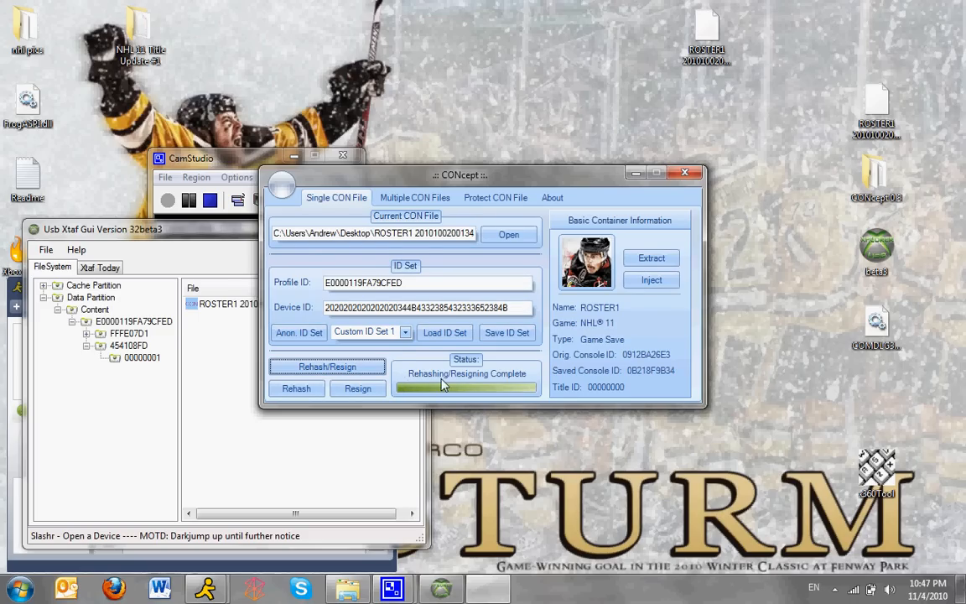
- Close CONcept and rearrange the CamStudio and Usb Xtaf Gui windows into view
{"action": "left_click", "coordinate": [697, 175]}
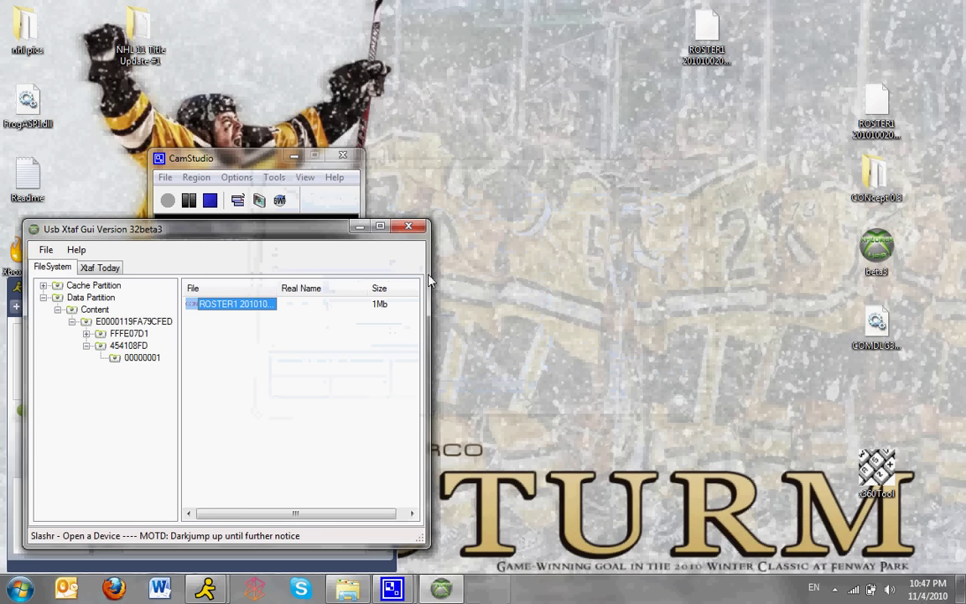
{"action": "left_click", "coordinate": [255, 159]}
{"action": "left_click_drag", "start_coordinate": [256, 160], "coordinate": [292, 298]}
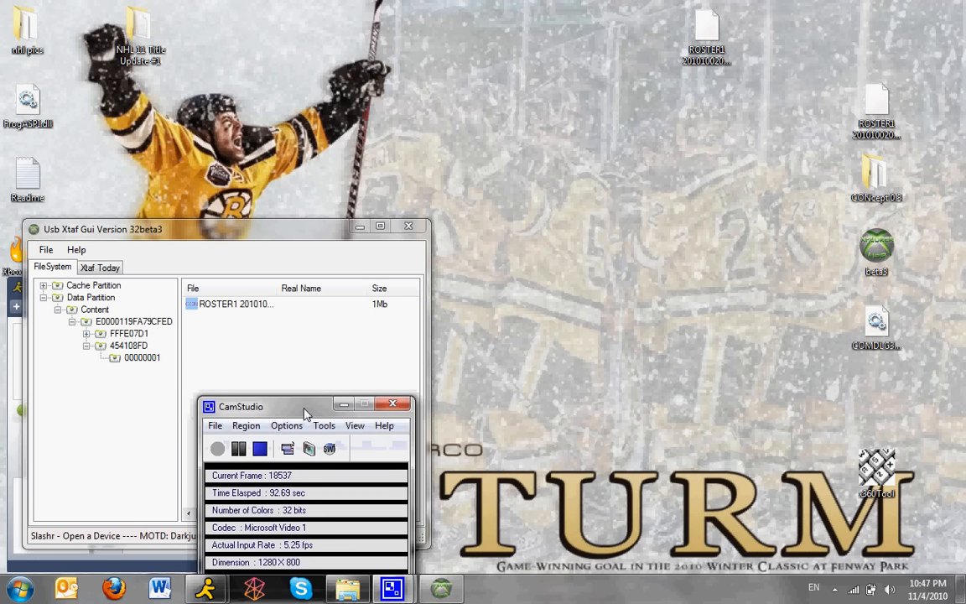
{"action": "left_click", "coordinate": [243, 235]}
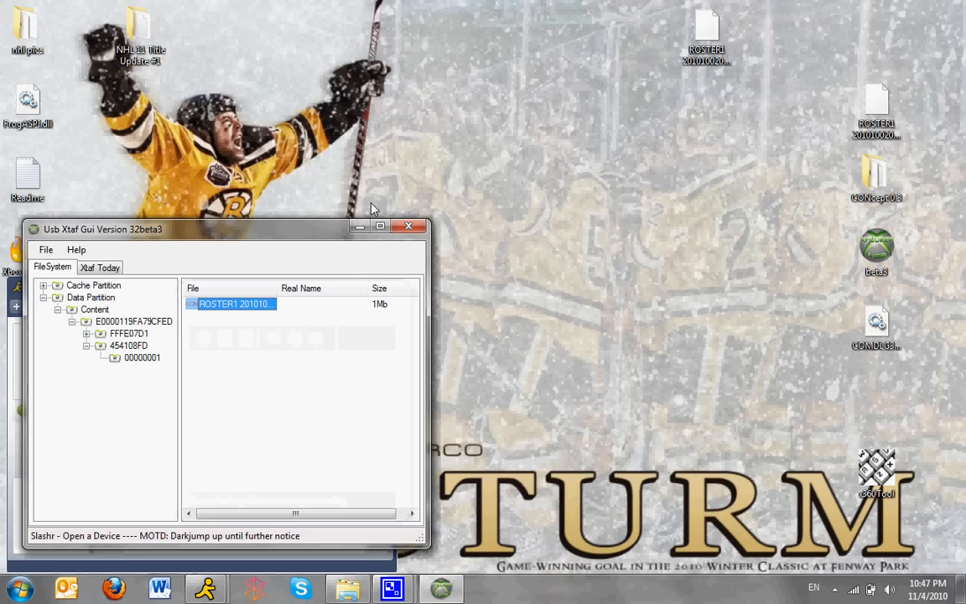
{"action": "left_click_drag", "start_coordinate": [274, 230], "coordinate": [643, 96]}
- Select the old ROSTER1 file in the drive's 00000001 folder
{"action": "left_click", "coordinate": [608, 168]}
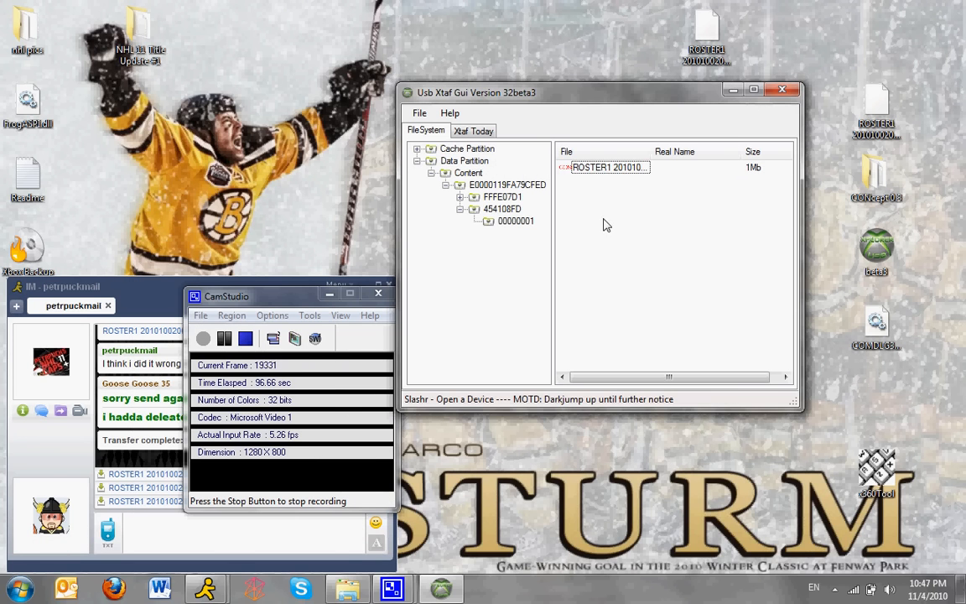
{"action": "left_click", "coordinate": [607, 170]}
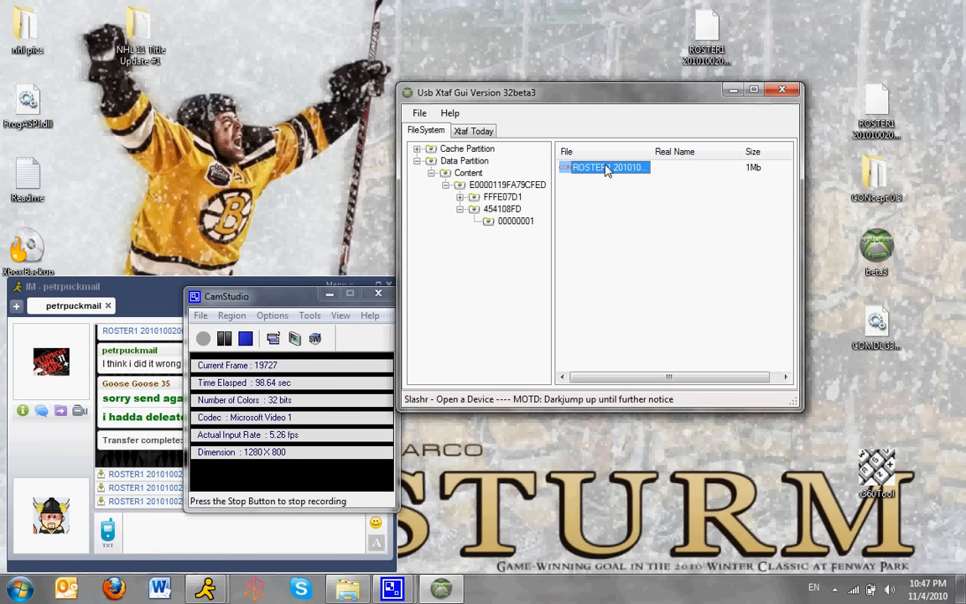
- Delete the old ROSTER1 file from folder 00000001 on the drive
{"action": "right_click", "coordinate": [608, 170]}
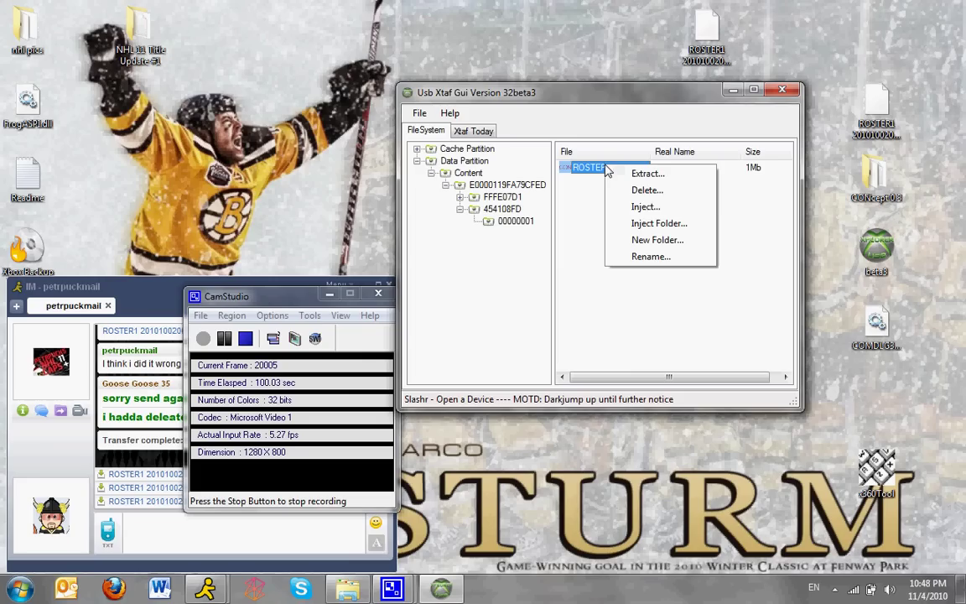
{"action": "left_click", "coordinate": [647, 199]}
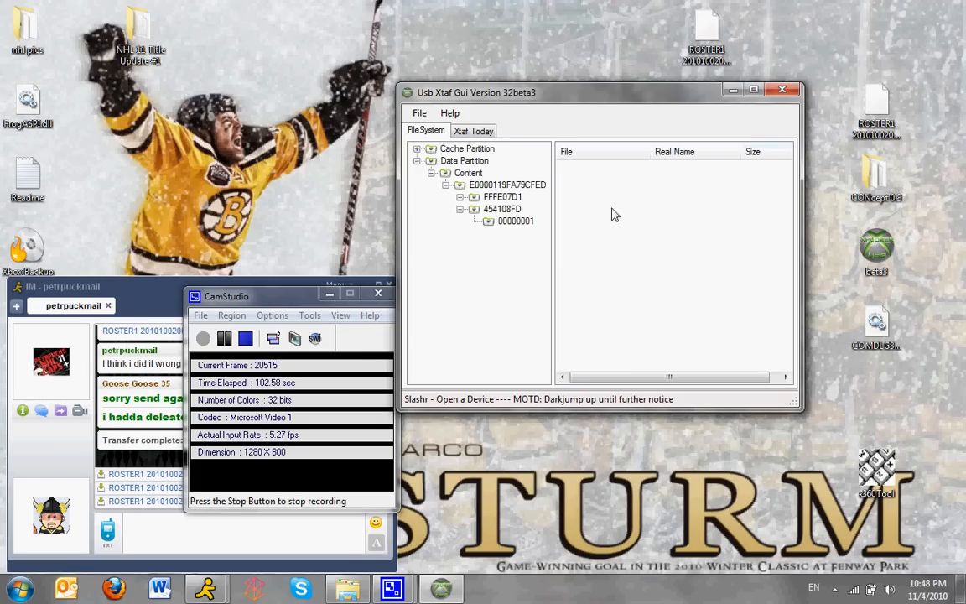
{"action": "right_click", "coordinate": [615, 215]}
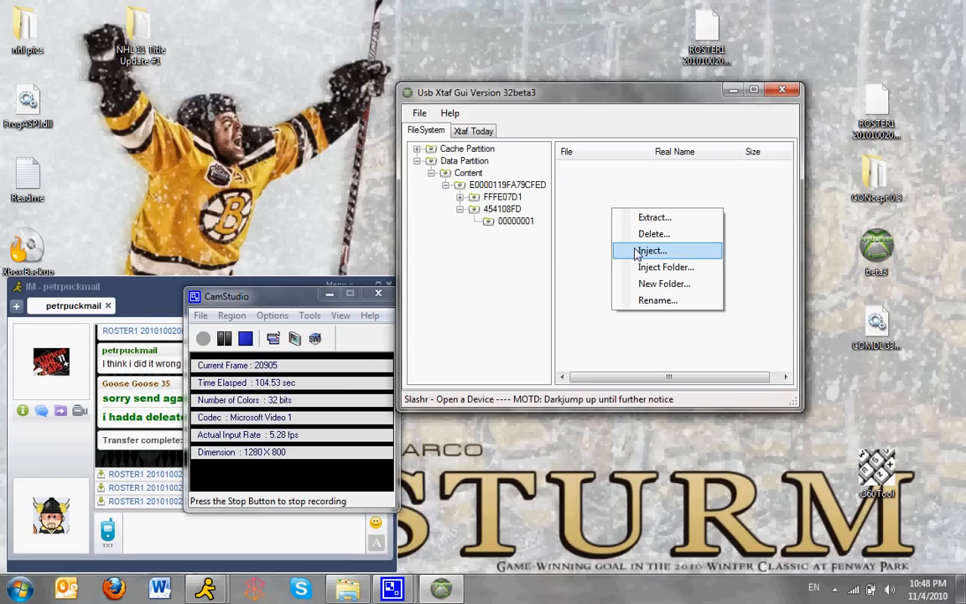
{"action": "left_click", "coordinate": [638, 254]}
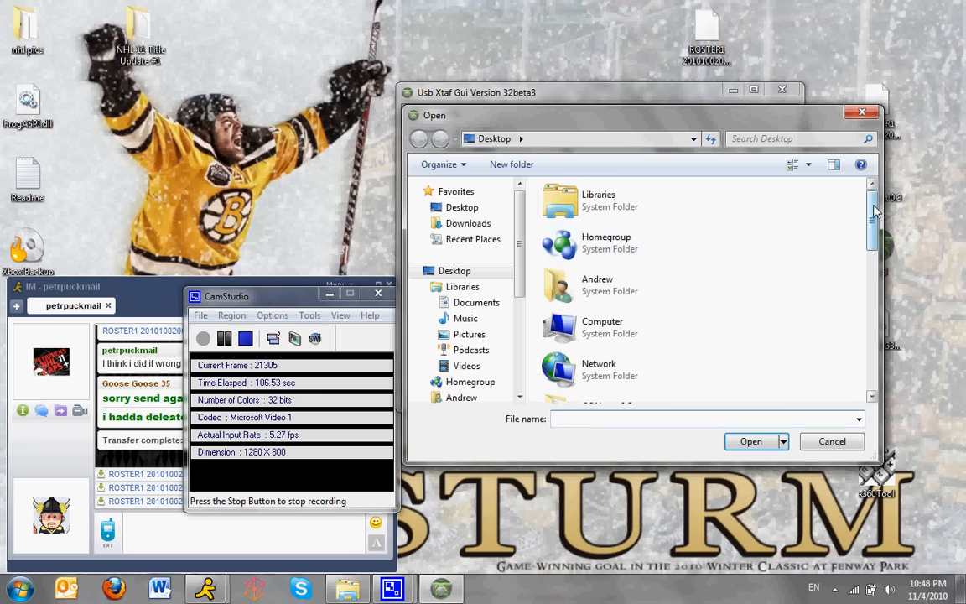
{"action": "scroll", "coordinate": [713, 294], "scroll_direction": "down", "scroll_amount": 3}
{"action": "left_click", "coordinate": [590, 327]}
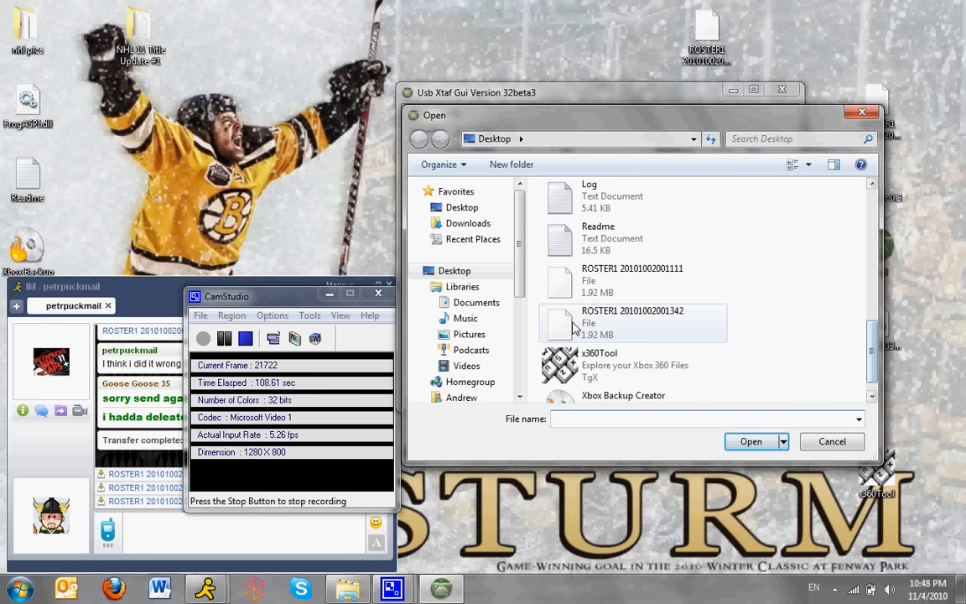
{"action": "left_click", "coordinate": [740, 446]}
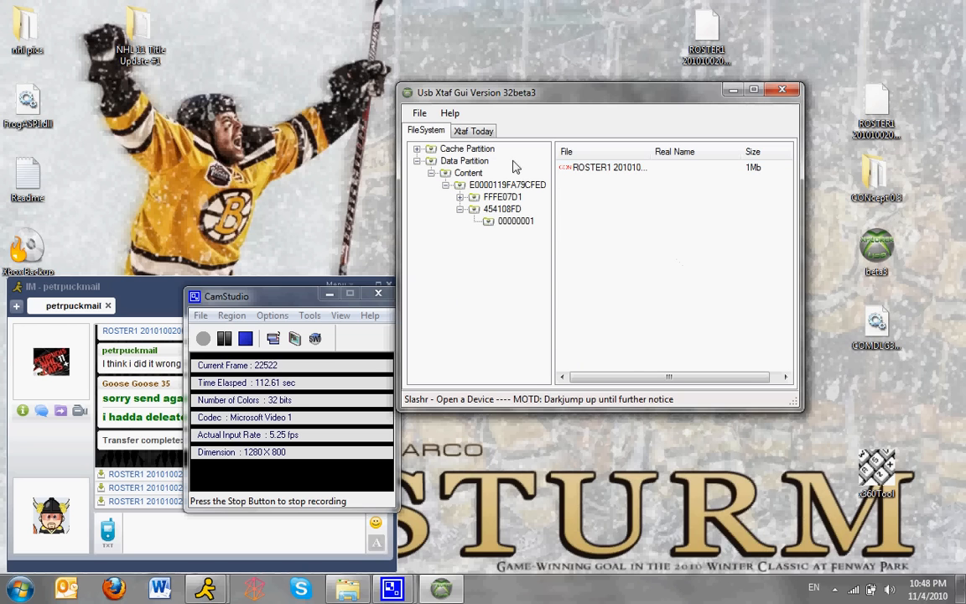